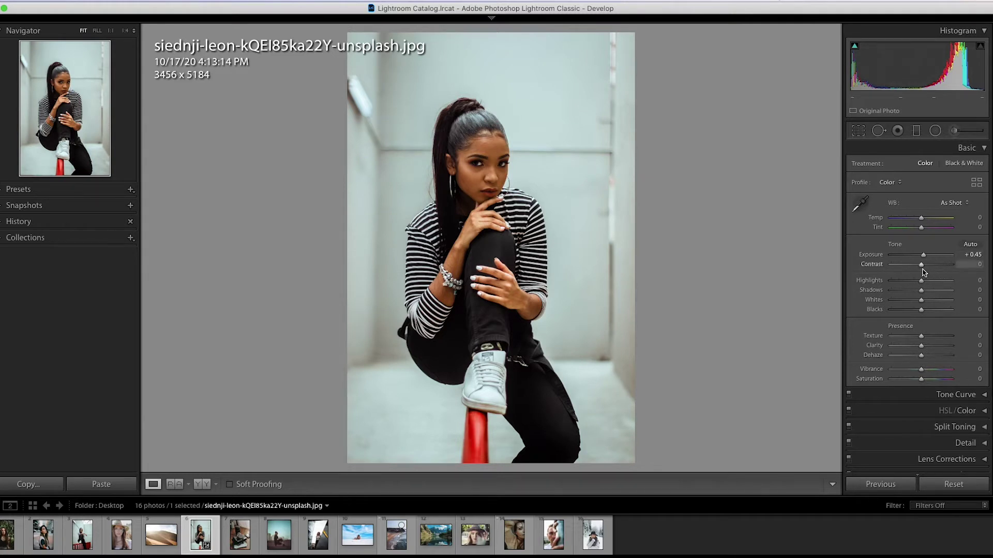
Step: Lower the portrait's contrast to -40
drag(921, 265, 909, 265)
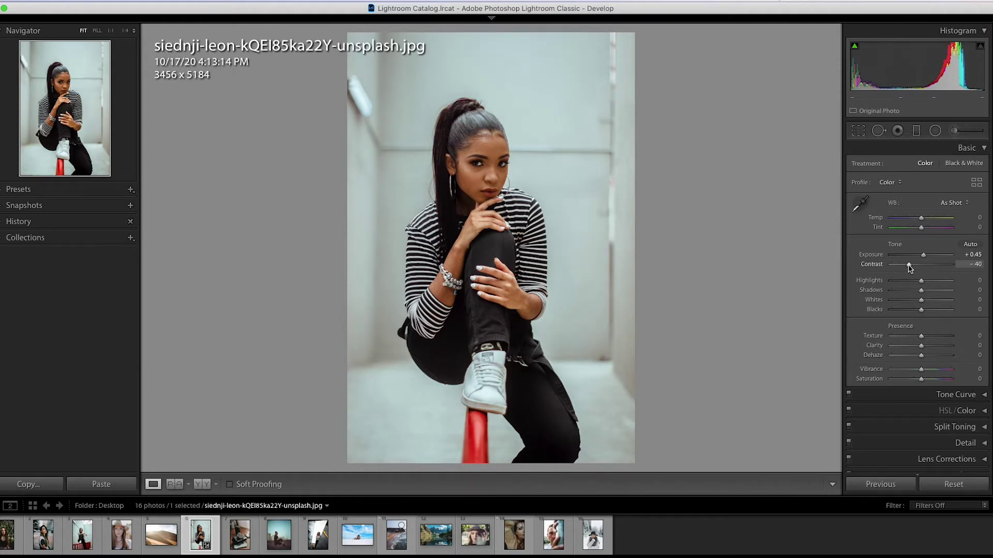
click(969, 264)
text(-40)
key(Return)
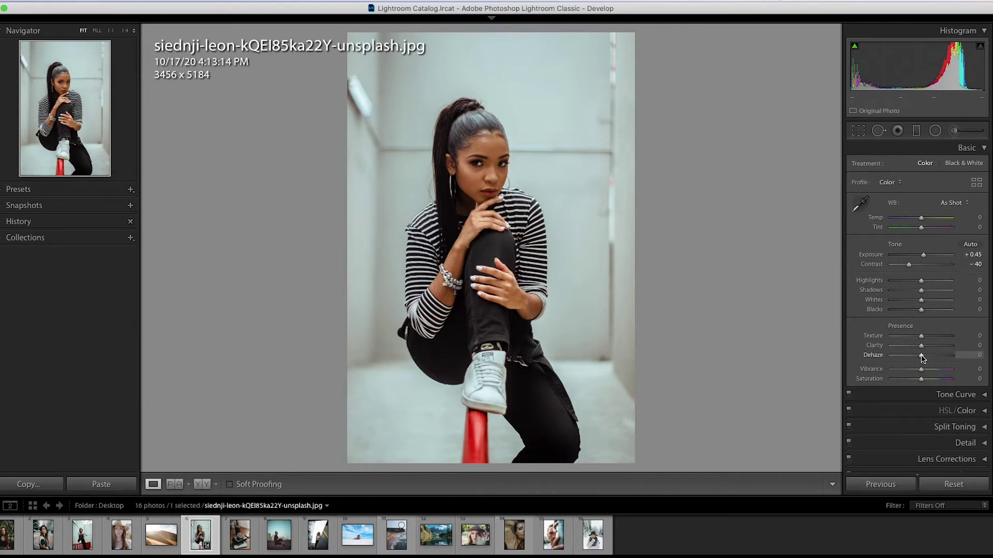
Step: Reduce the portrait's Dehaze to -35
drag(921, 358, 908, 358)
click(968, 355)
key(BackSpace)
text(-35)
key(Return)
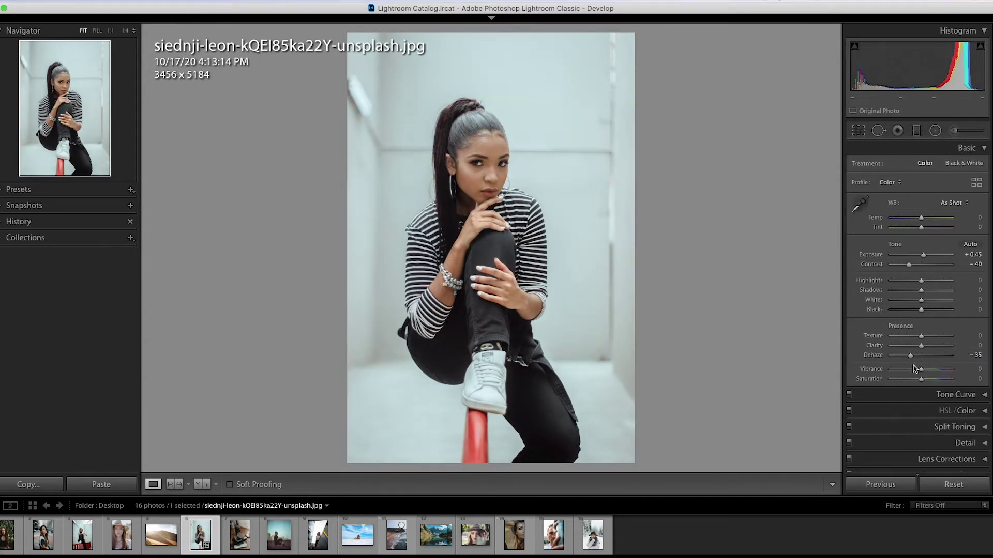
Step: Set the portrait's vibrance to 15 and its saturation to 2
drag(982, 371, 974, 370)
click(976, 370)
text(15)
key(Return)
key(Return)
click(975, 379)
text(2)
key(Return)
Step: Lift the black point of the tone curve's point curve to an output of 15 at input 0
click(985, 148)
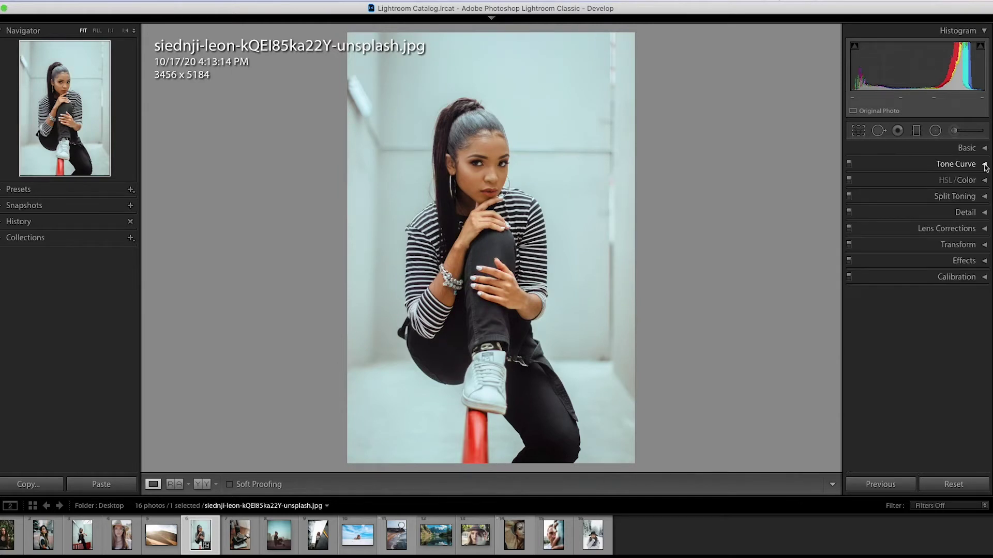
click(985, 165)
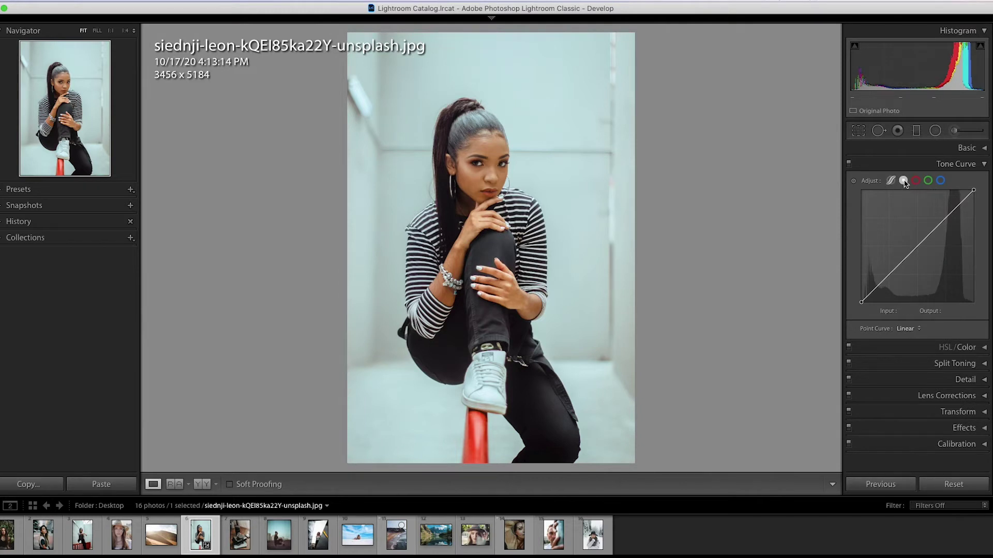
mouse_move(860, 302)
mouse_down()
mouse_move(859, 261)
mouse_move(843, 299)
mouse_up()
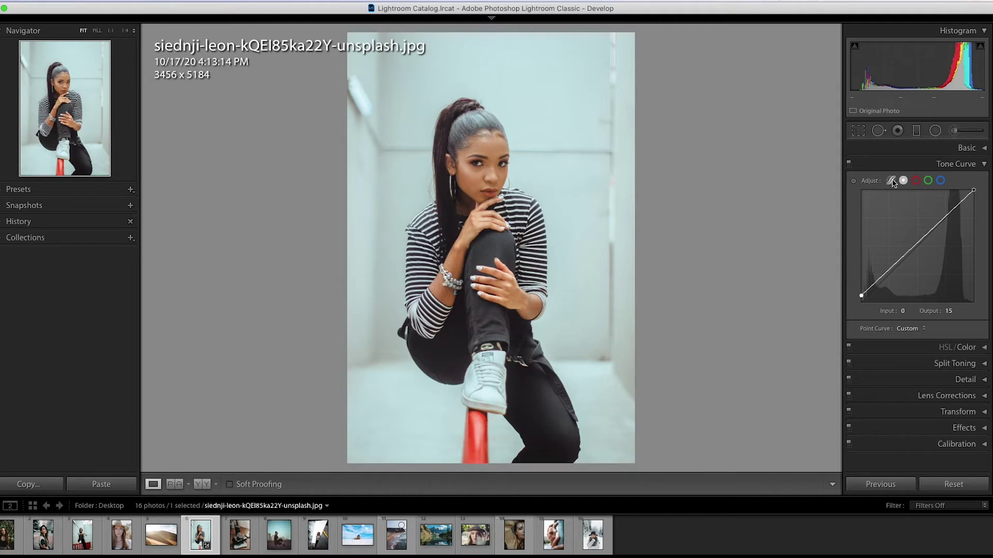
Step: In the parametric tone curve, raise both the Highlights and Lights regions to +10
click(892, 181)
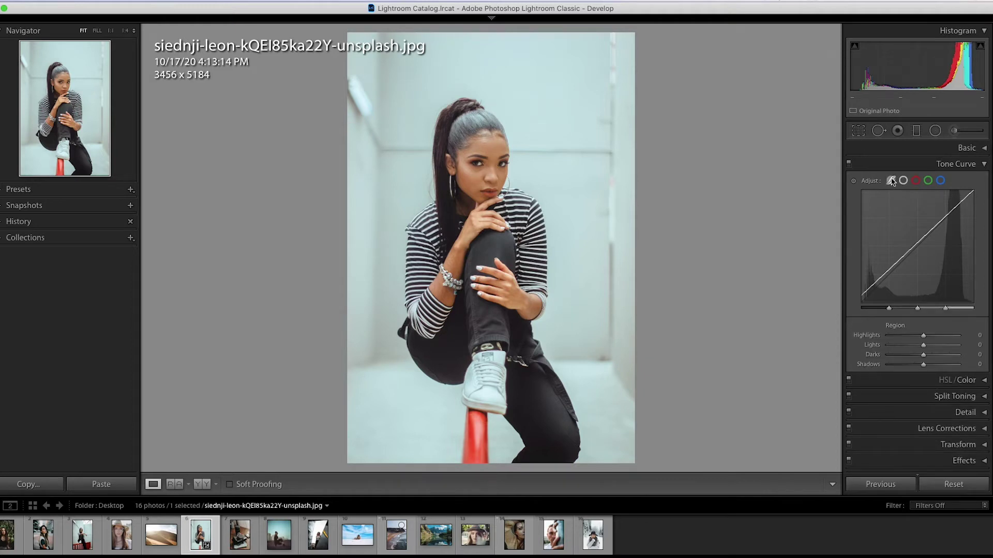
click(981, 336)
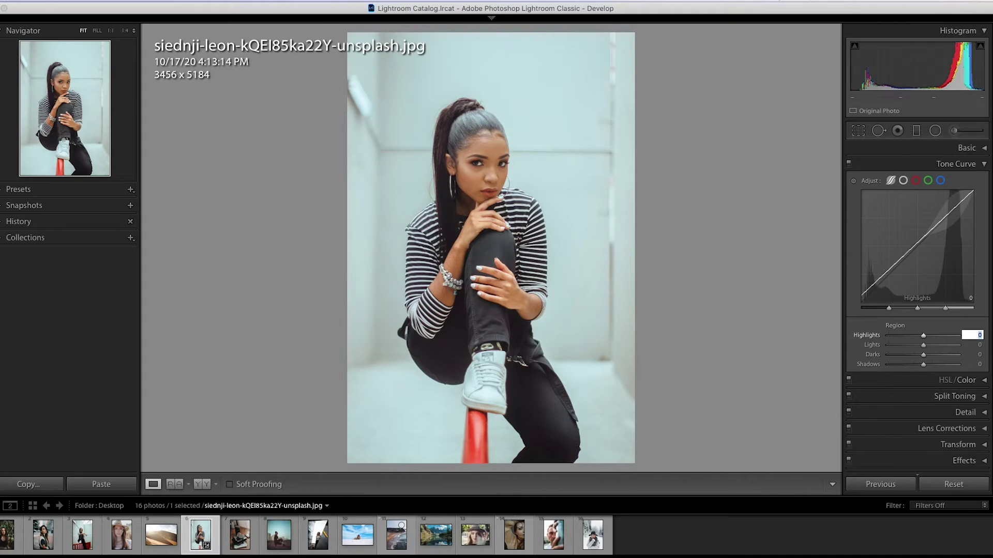
text(10)
key(Return)
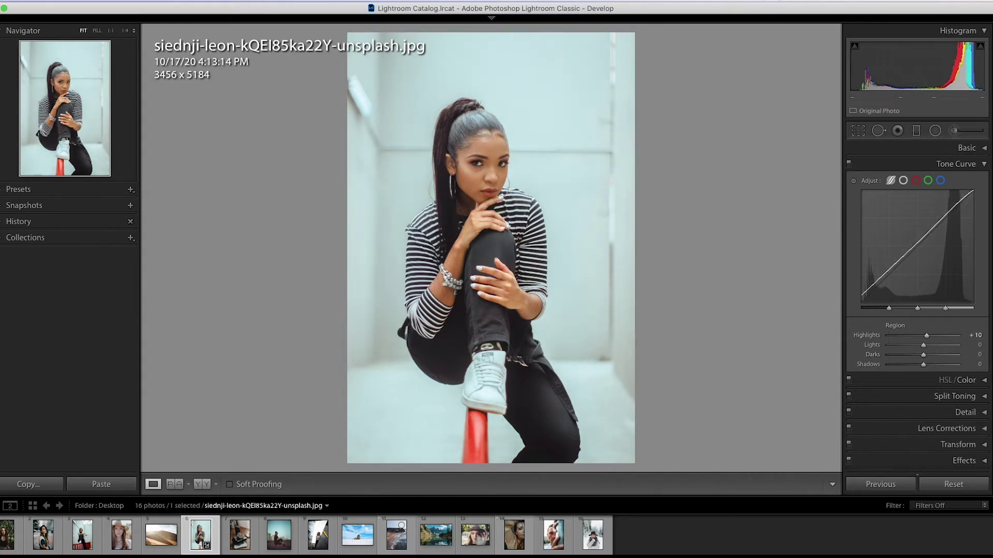
click(979, 345)
text(1)
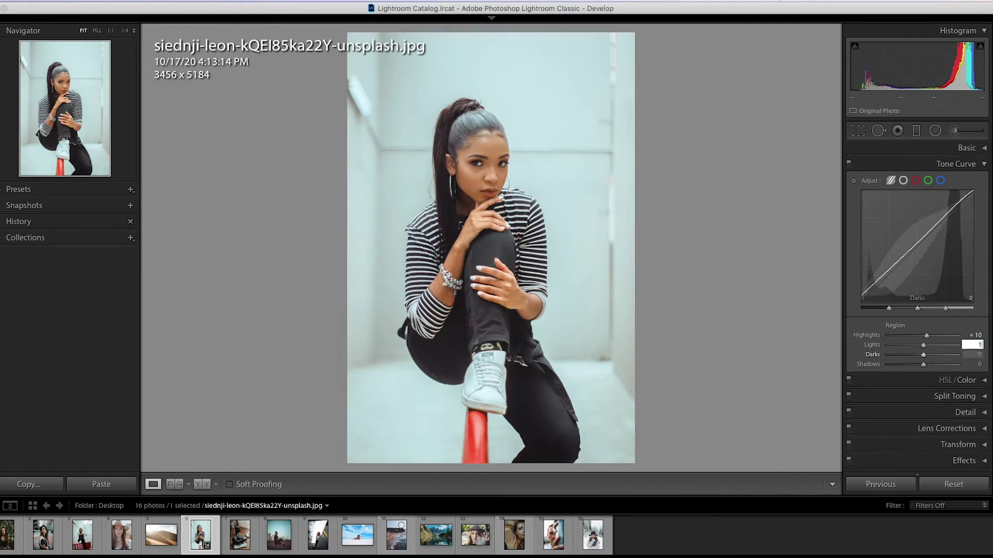
key(Return)
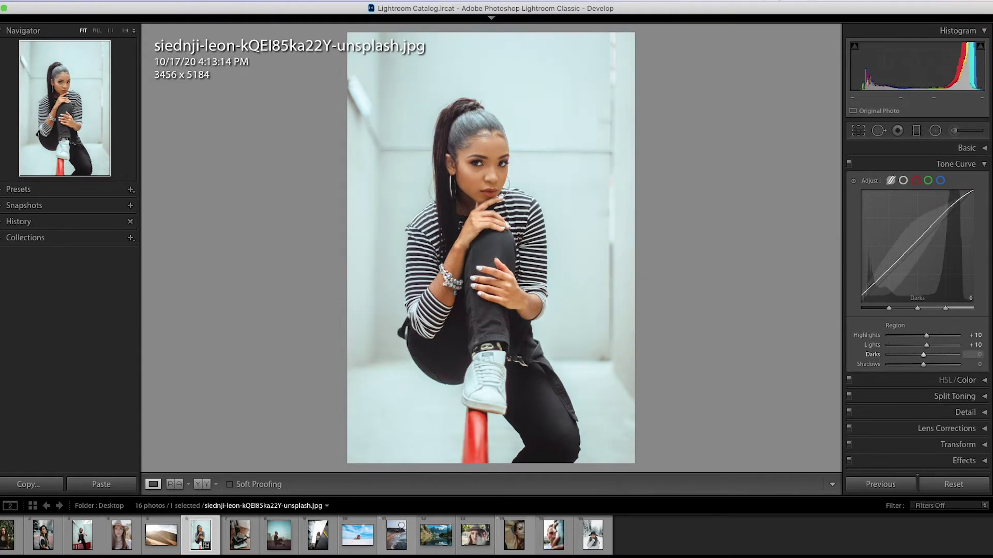
Step: Lower both the Darks and Shadows regions of the parametric tone curve to -16
click(978, 356)
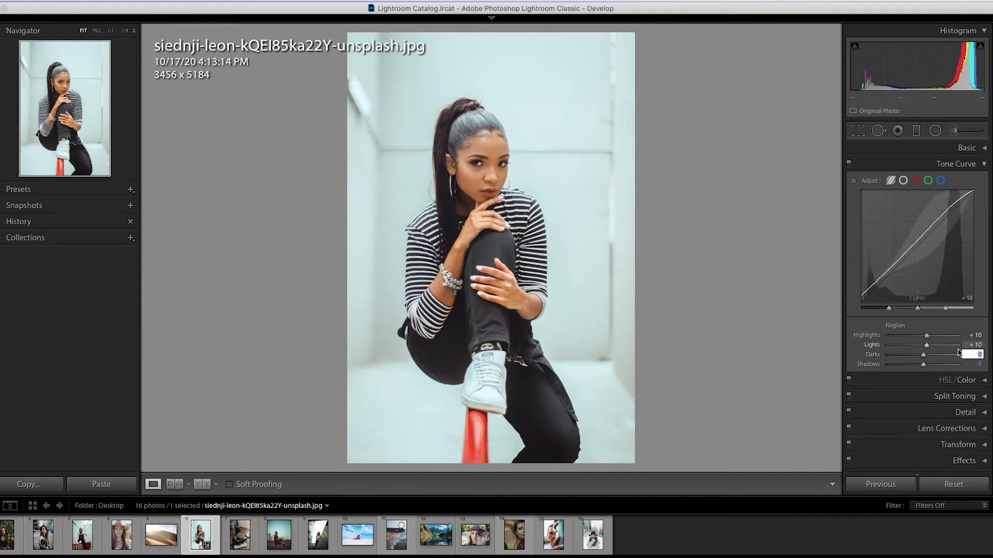
text(-16)
key(Return)
key(Tab)
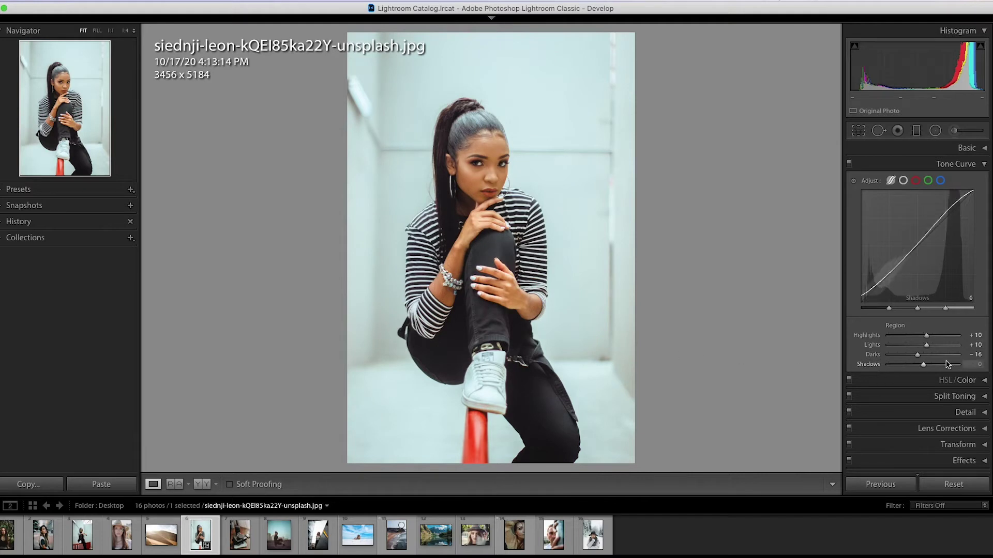
text(-16)
key(Return)
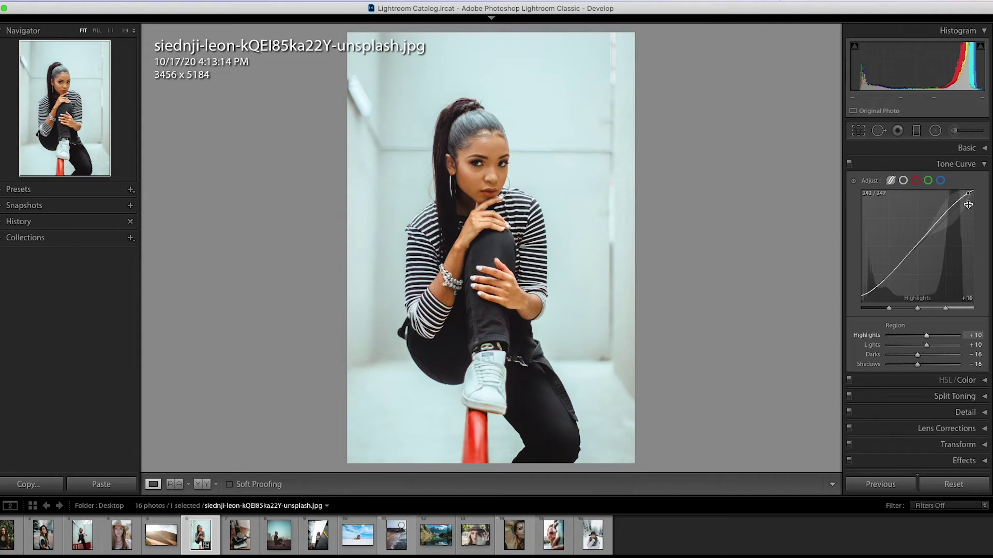
click(986, 165)
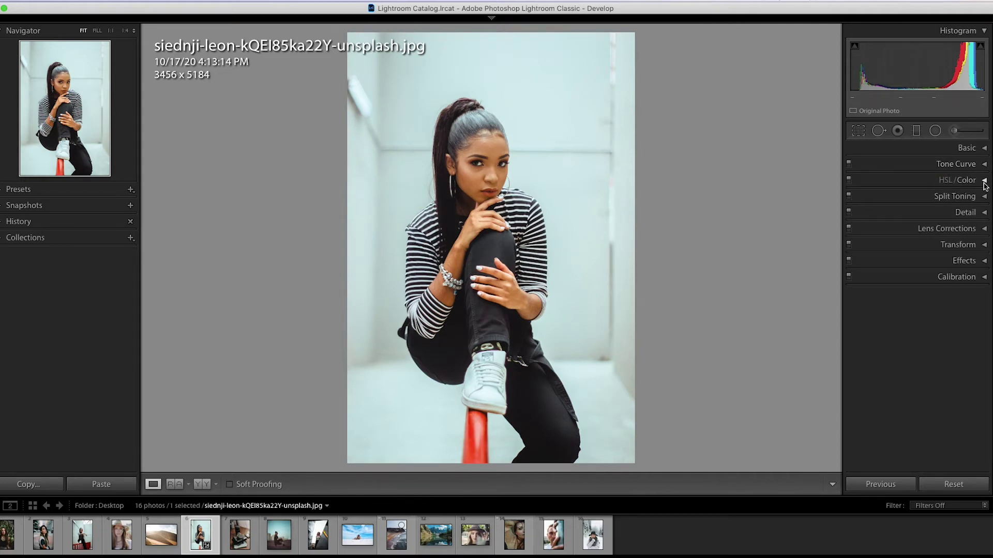
Step: In the HSL color adjustments, set red saturation to -5 and orange saturation to -10
click(985, 181)
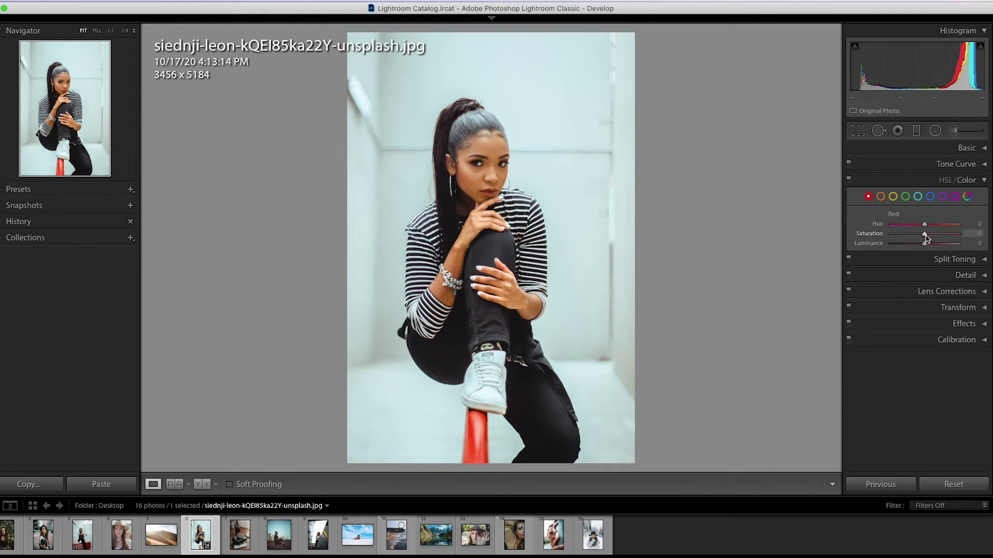
click(972, 233)
text(-5)
key(Return)
click(882, 197)
click(980, 234)
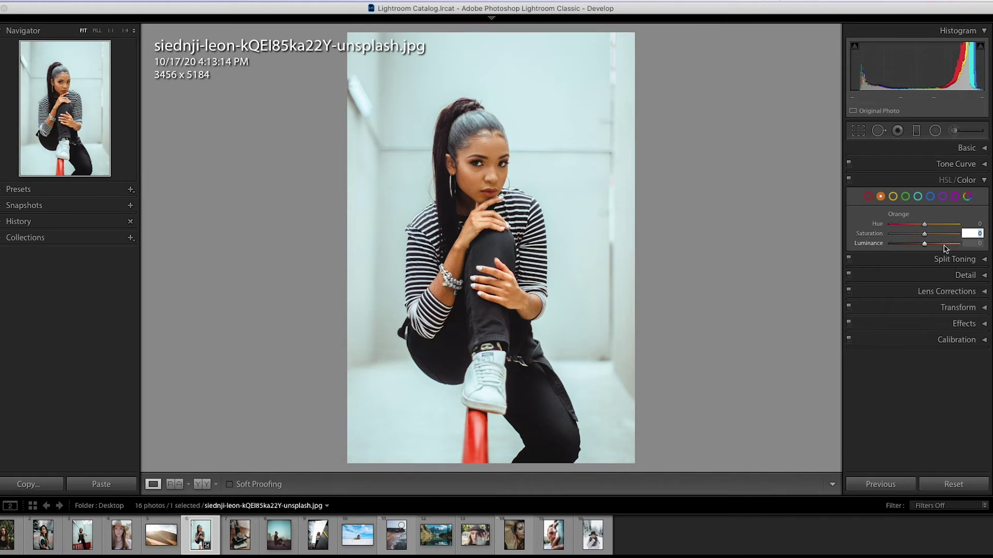
text(- 10)
key(Return)
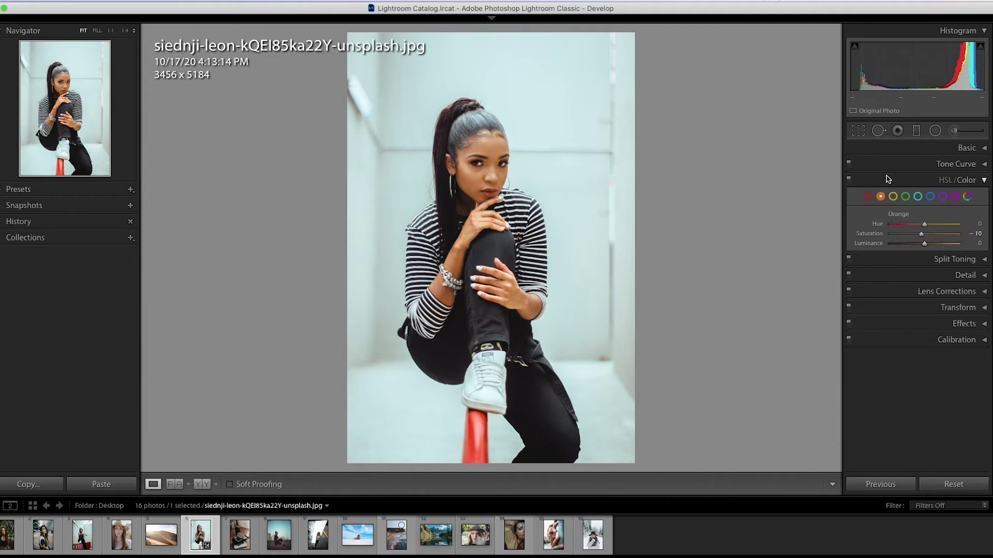
Step: Set yellow saturation to -5 and undo the extra slider adjustment made to yellow
click(893, 196)
click(978, 233)
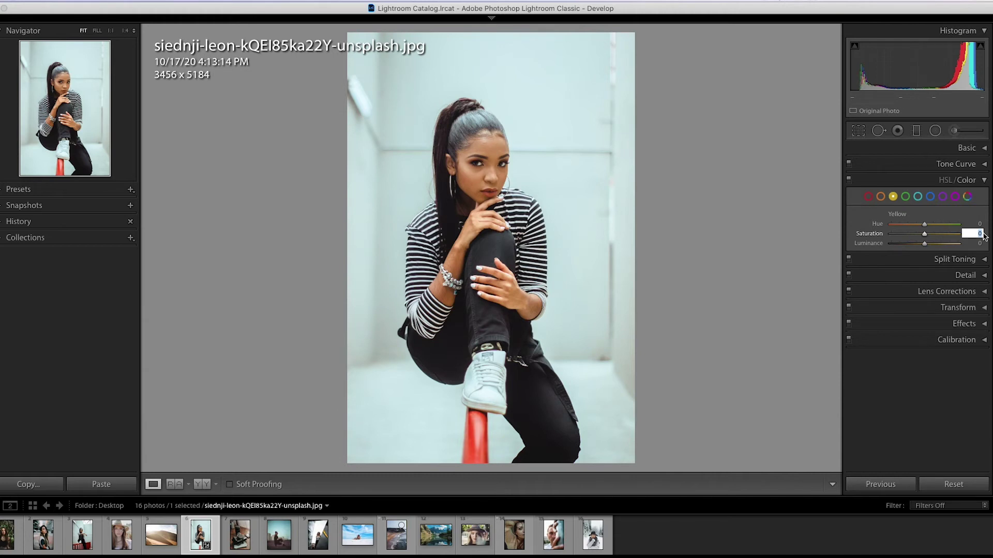
text(-5)
key(Return)
mouse_move(923, 234)
mouse_down()
mouse_move(938, 239)
mouse_move(913, 239)
mouse_move(922, 242)
mouse_up()
key(super+z)
Step: Set the aqua saturation to 7 in the HSL color adjustments
click(906, 196)
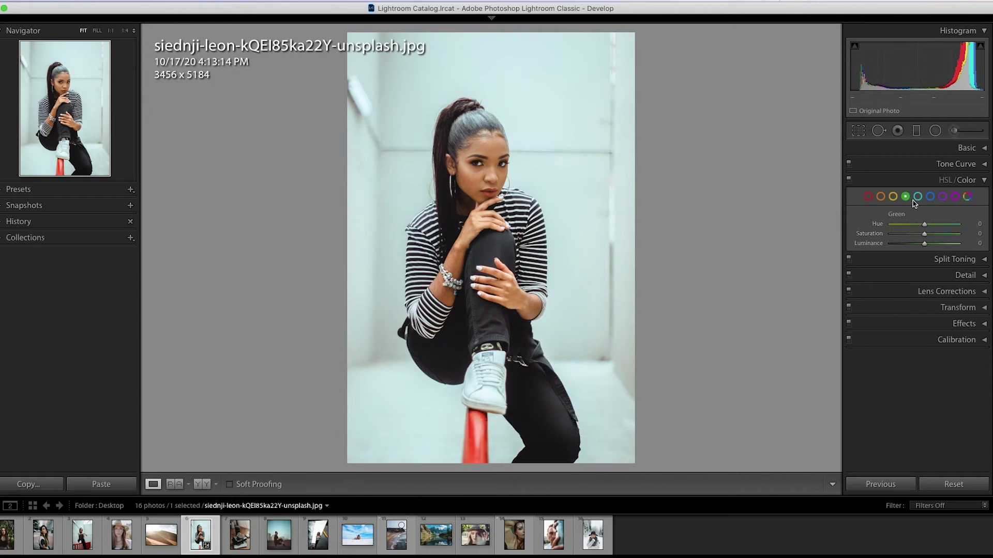
click(983, 234)
click(918, 196)
click(979, 234)
text(7)
key(Return)
Step: Set the blue and purple saturation to 7 each
click(931, 197)
click(979, 234)
text(7)
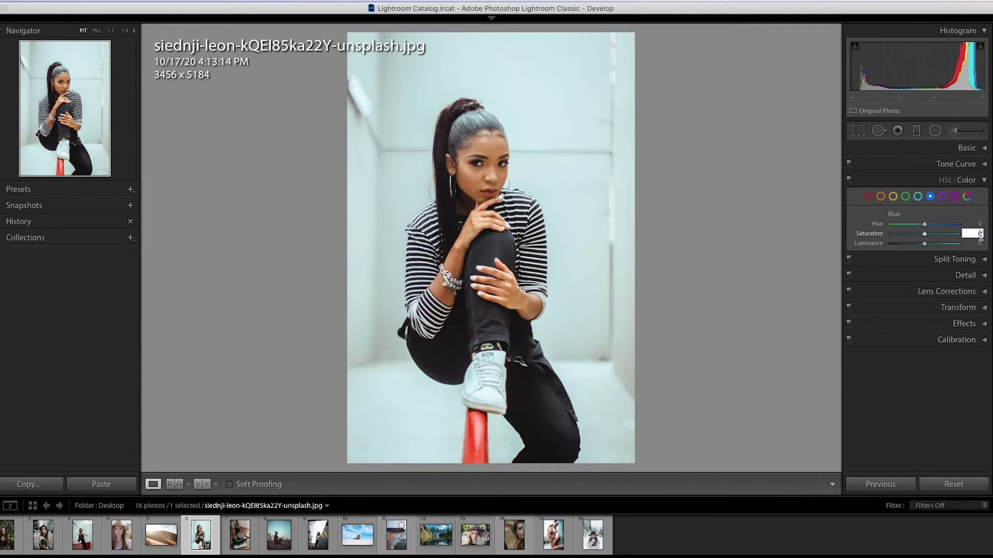
key(Return)
click(943, 196)
click(979, 234)
text(7)
click(955, 196)
Step: Sharpen the portrait with a sharpening amount of 15
click(984, 259)
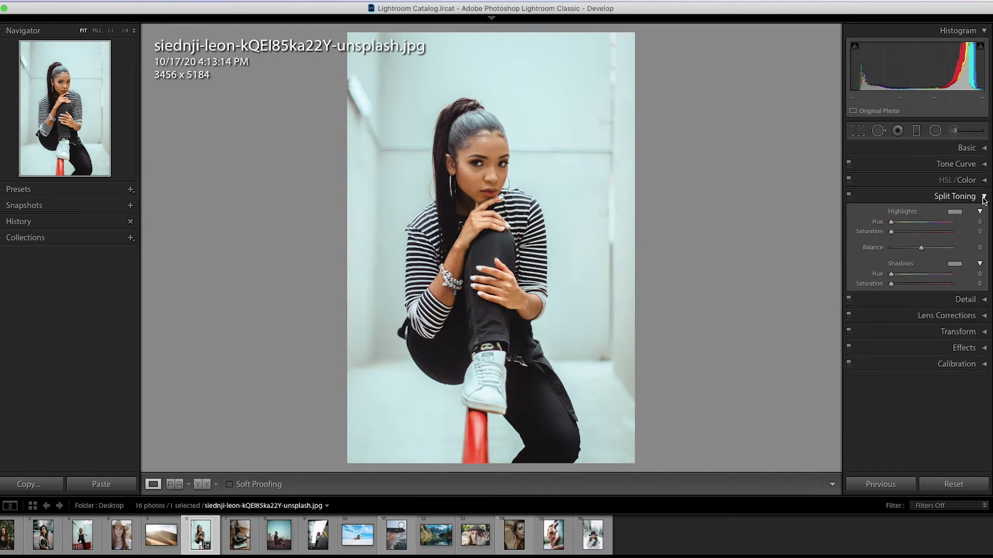
click(984, 202)
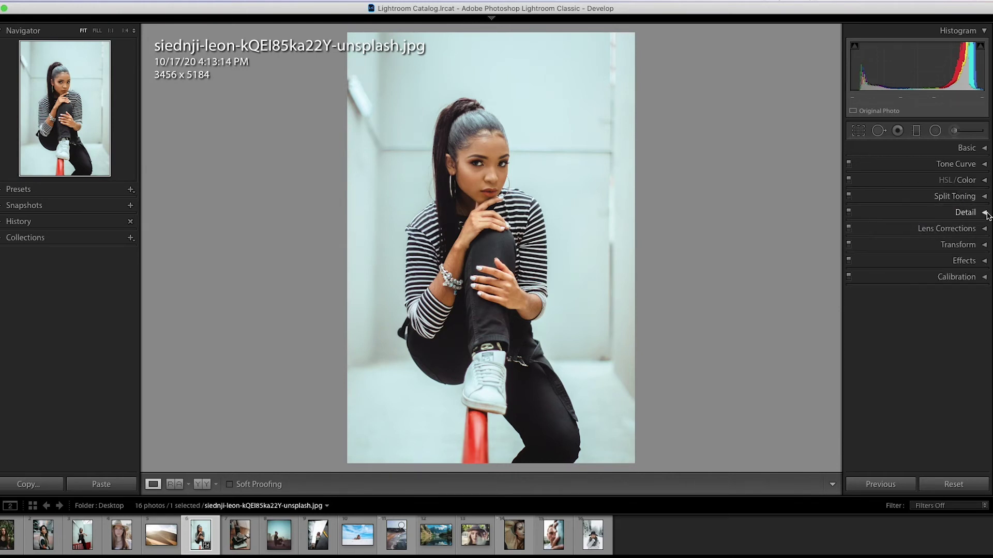
click(986, 212)
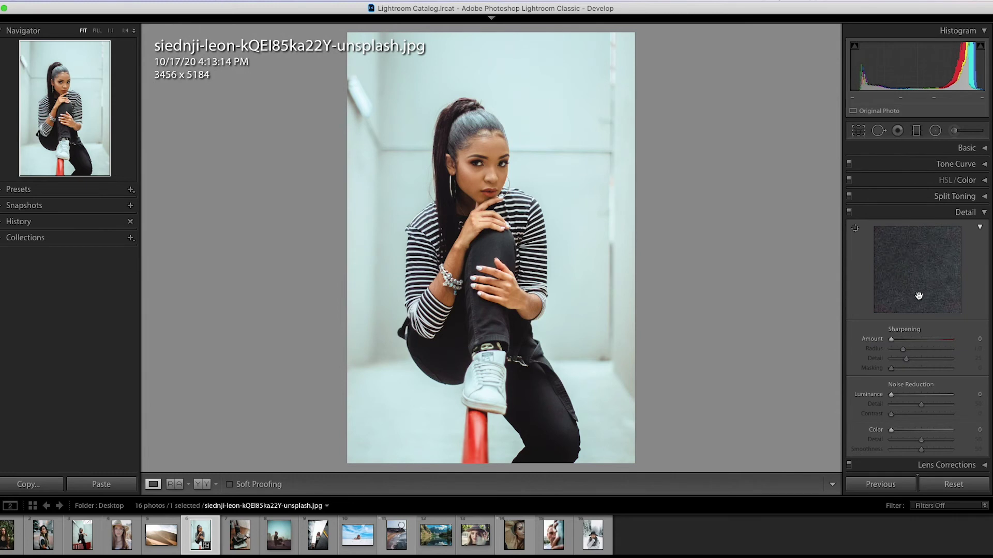
drag(891, 344, 897, 344)
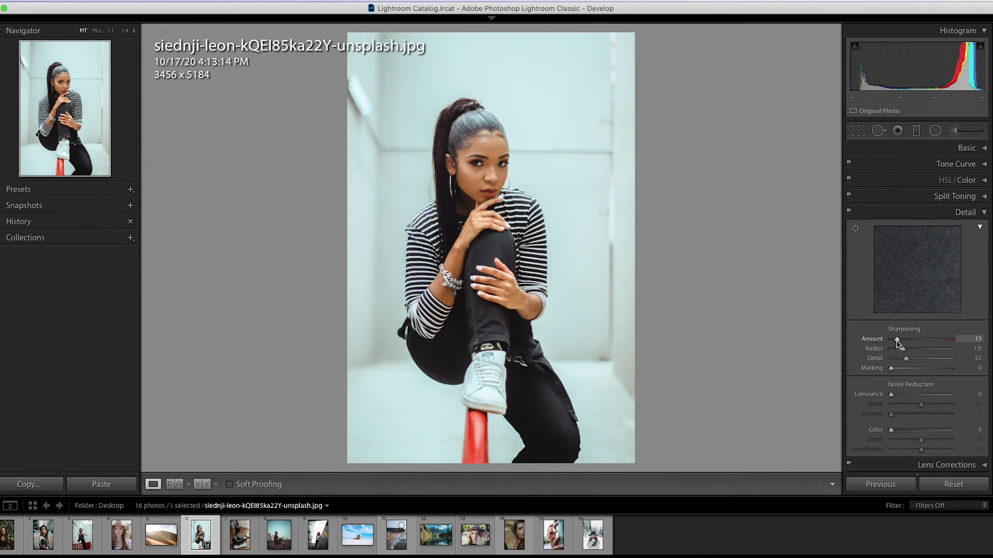
click(972, 212)
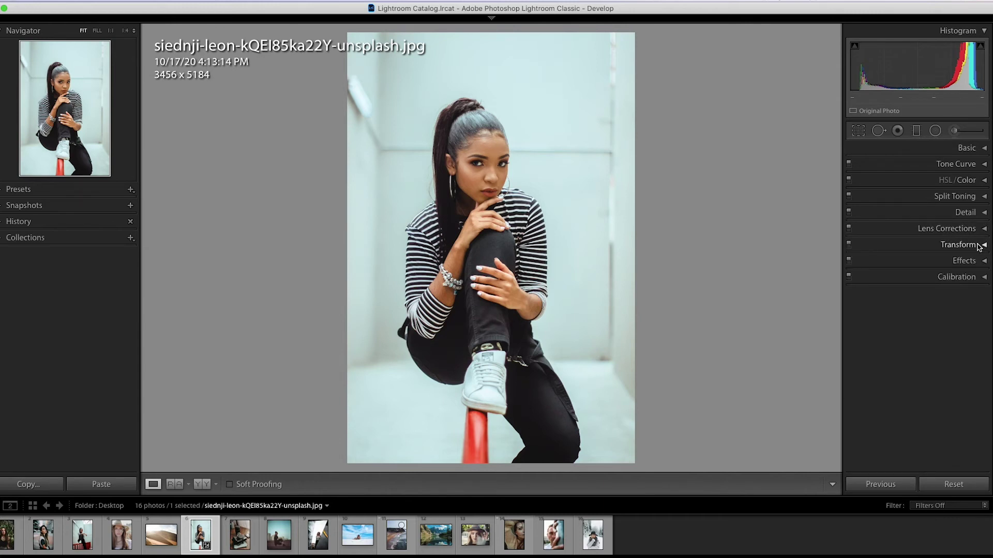
Step: Add grain with an amount of 30 and size 2, and compare the portrait before and after side by side
click(985, 263)
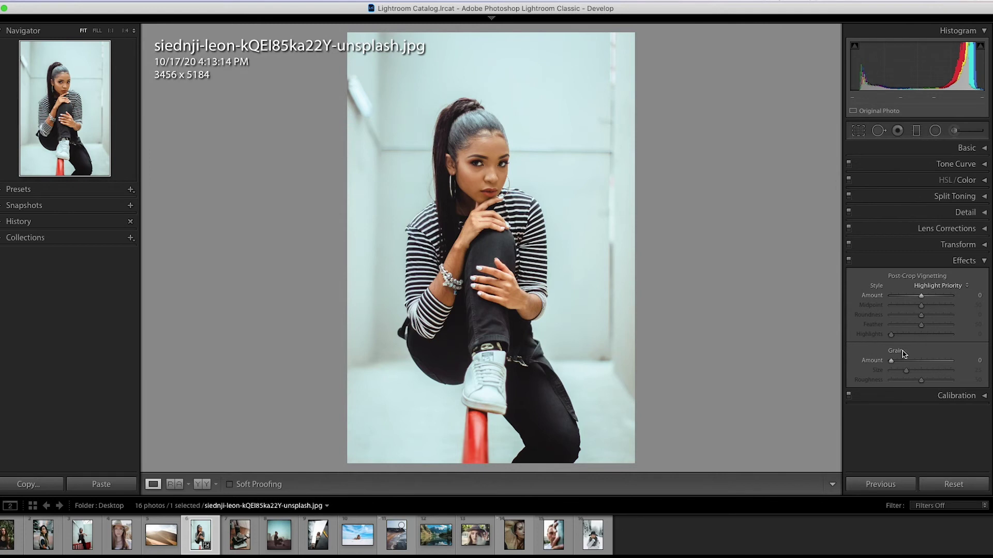
drag(896, 364, 906, 365)
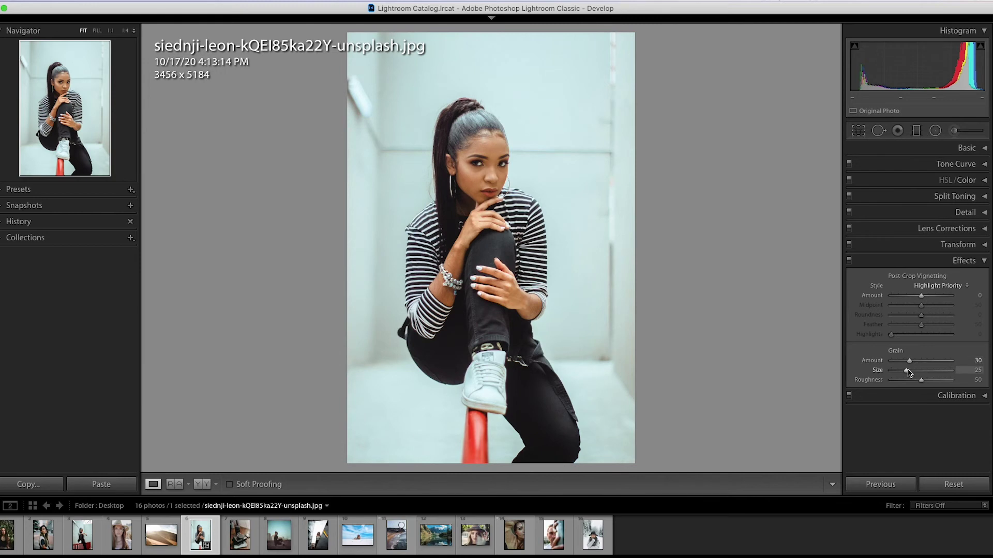
drag(907, 371, 889, 371)
key(y)
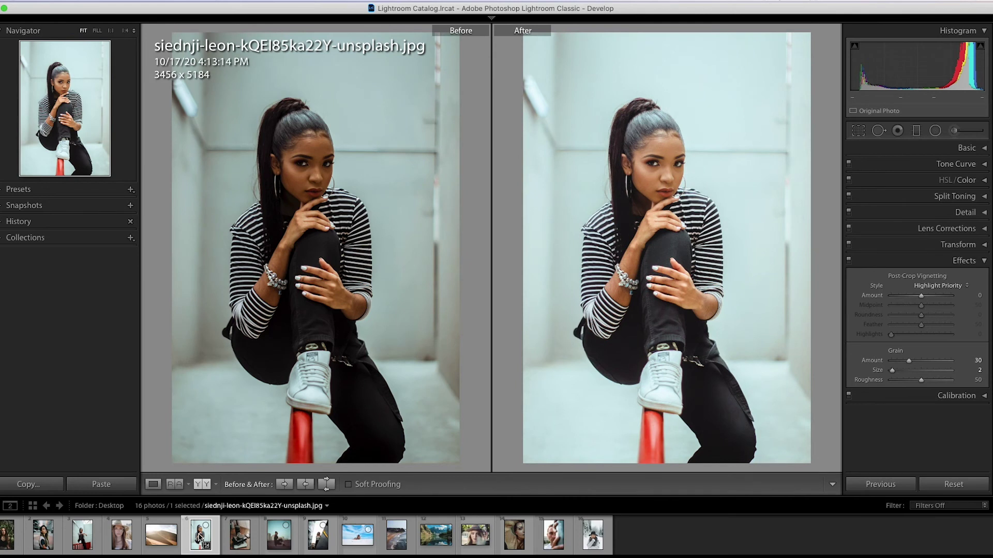
Step: Copy the edited portrait's develop settings, keeping the preselected adjustment categories
right_click(200, 538)
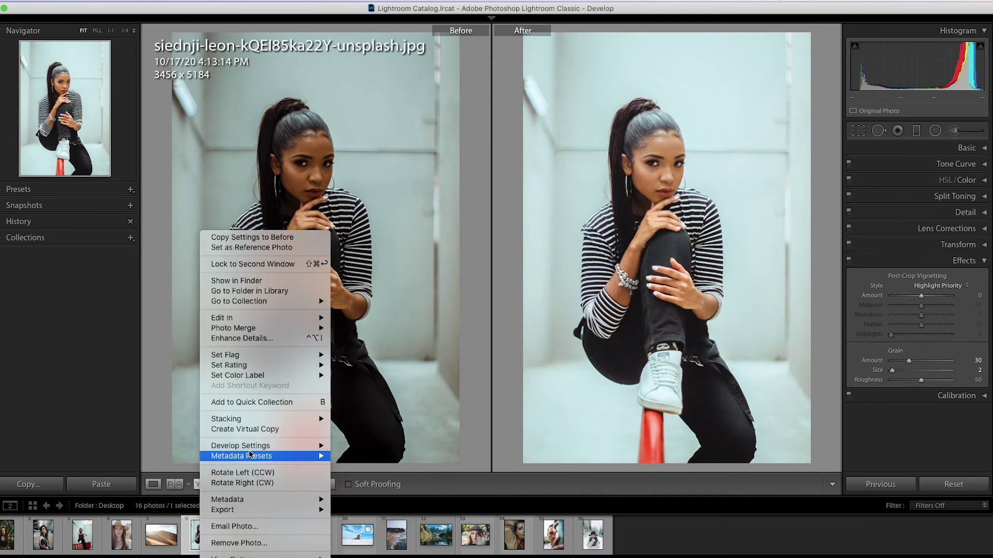
mouse_move(256, 446)
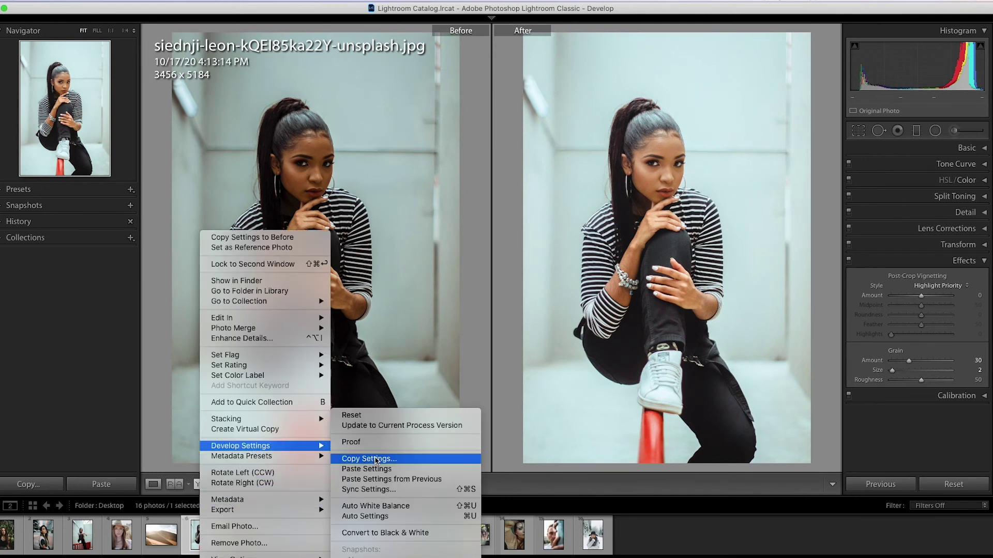
click(376, 459)
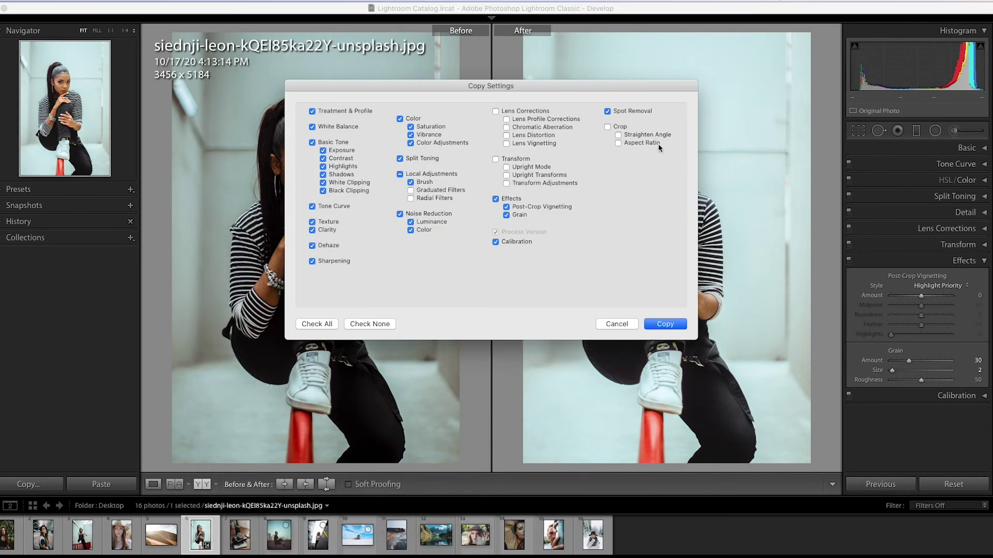
click(665, 325)
Step: Paste the copied develop settings onto all ten photos from the Canon camera shot through the last photo in the filmstrip
click(240, 540)
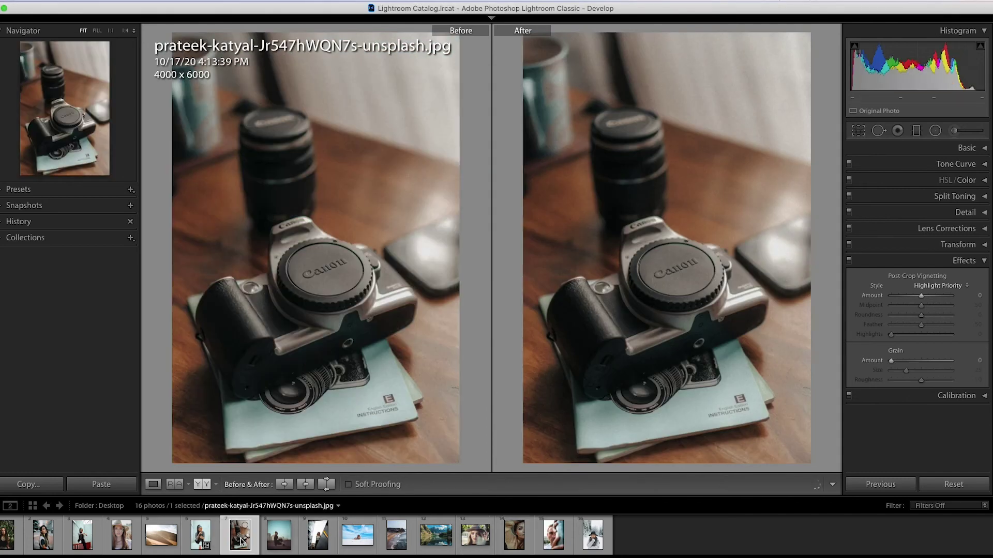
shift+click(592, 538)
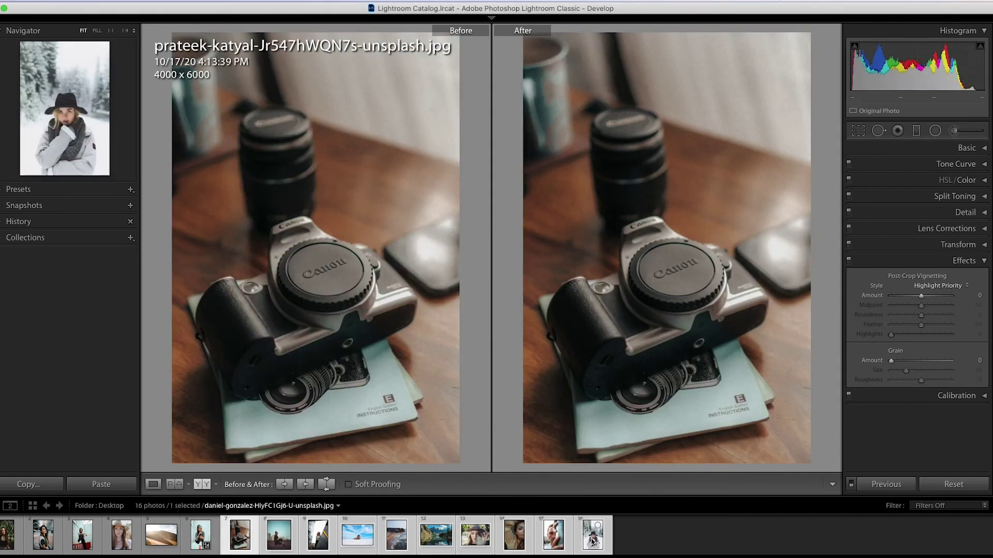
right_click(593, 542)
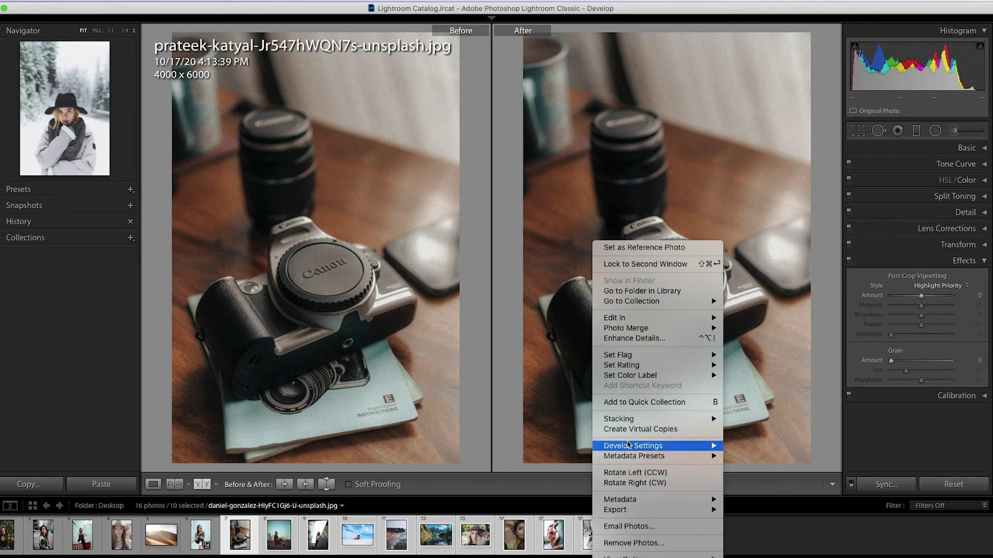
mouse_move(650, 423)
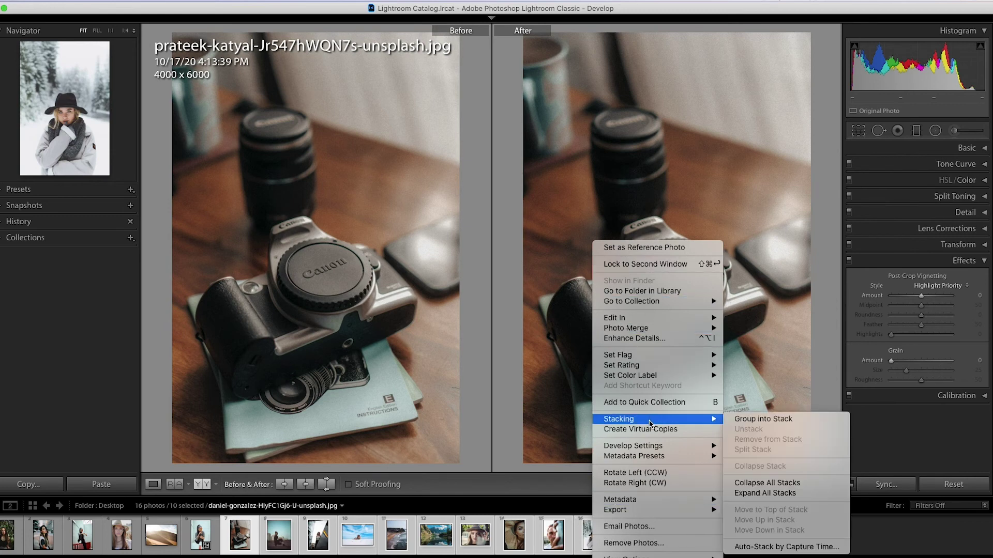
mouse_move(670, 446)
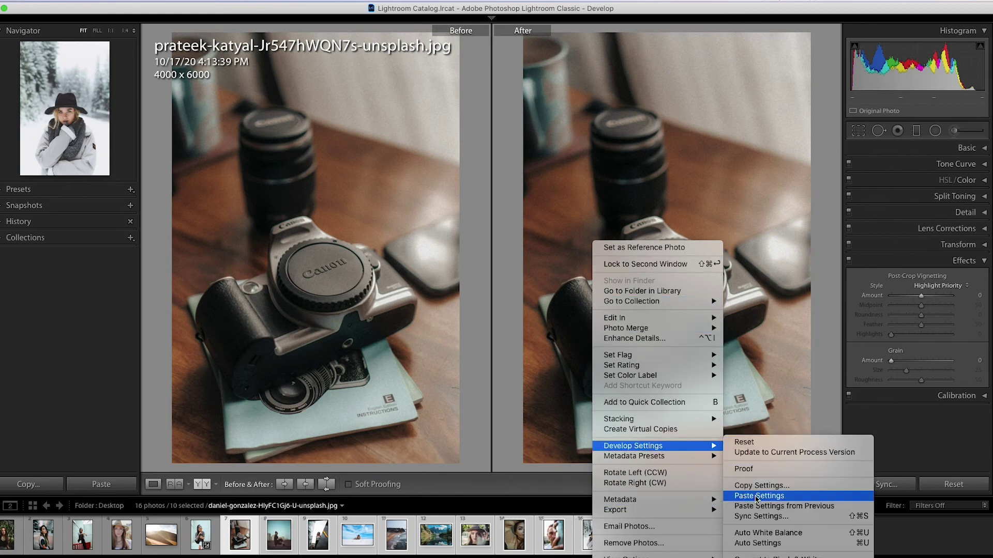
click(757, 496)
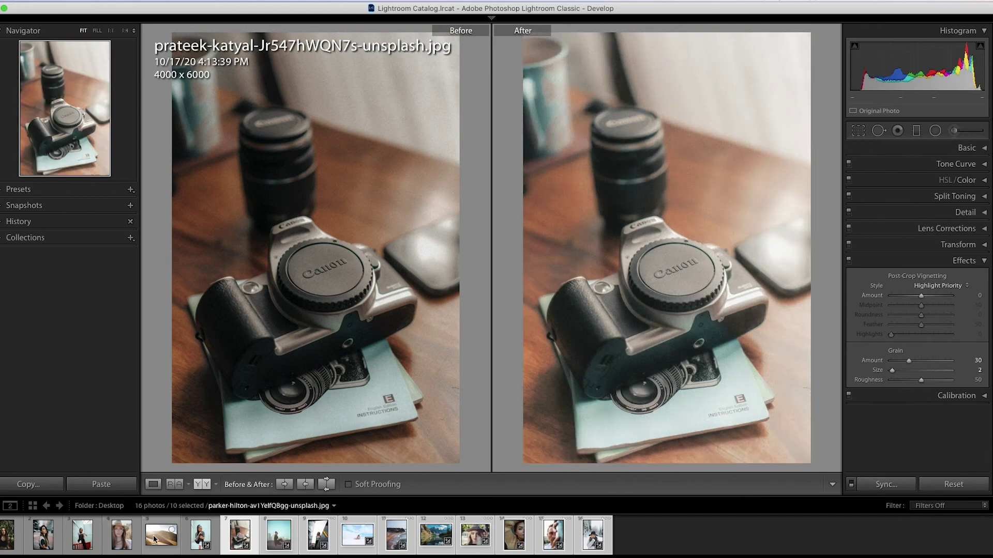
Step: Paste the copied develop settings onto the first five photos, from the desert dunes back to the woman among green leaves, and clear the selection
click(155, 538)
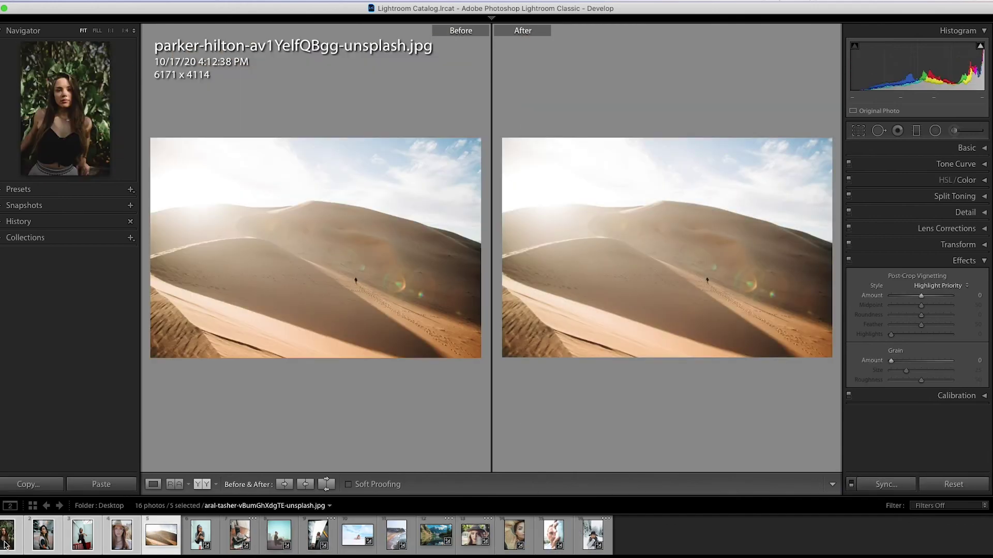
right_click(6, 537)
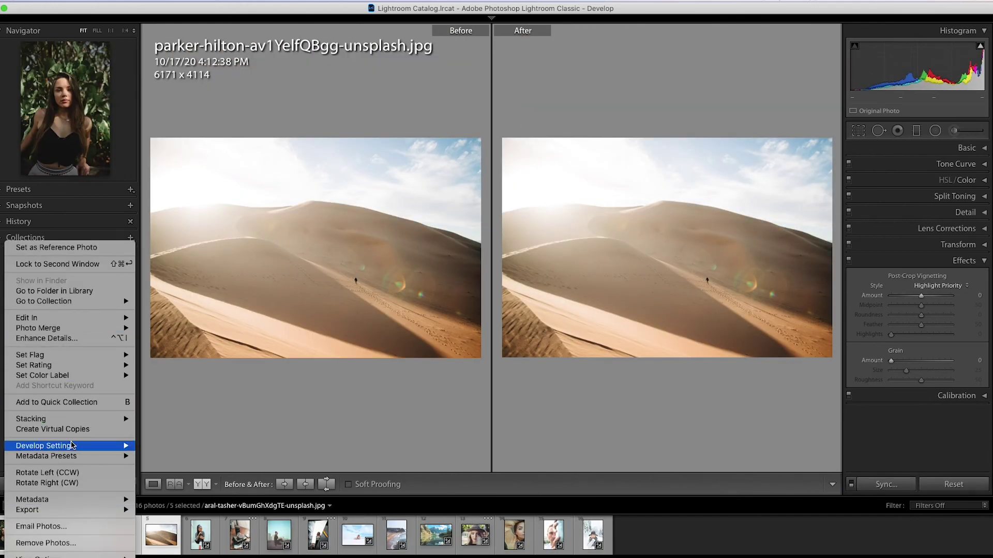
mouse_move(75, 445)
click(172, 495)
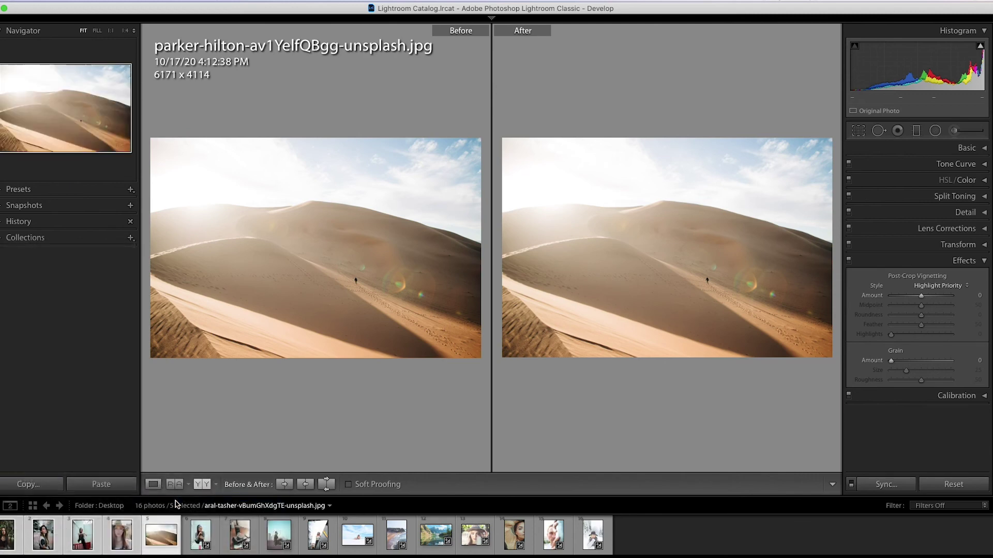
click(659, 533)
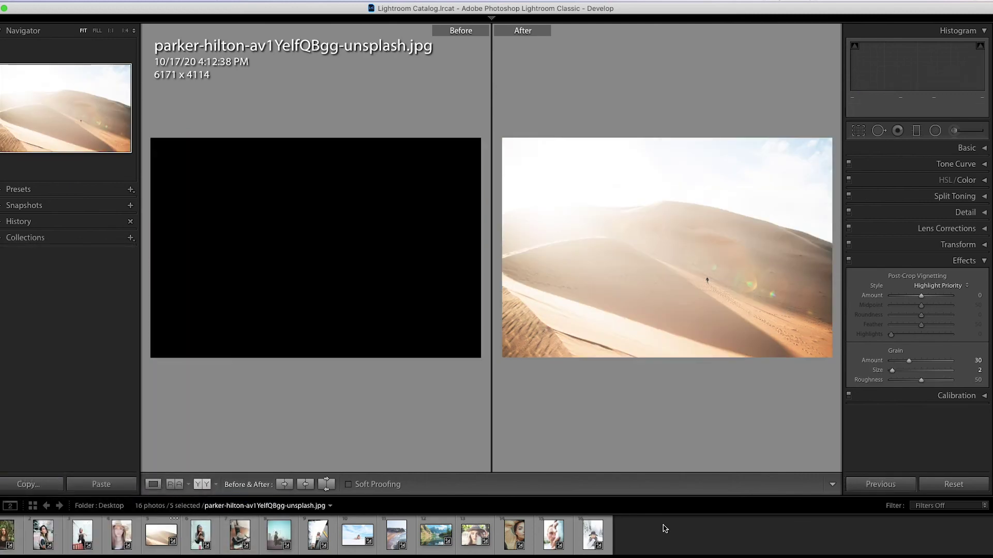
Step: Review the before and after comparison of the first two photos in the filmstrip
click(7, 534)
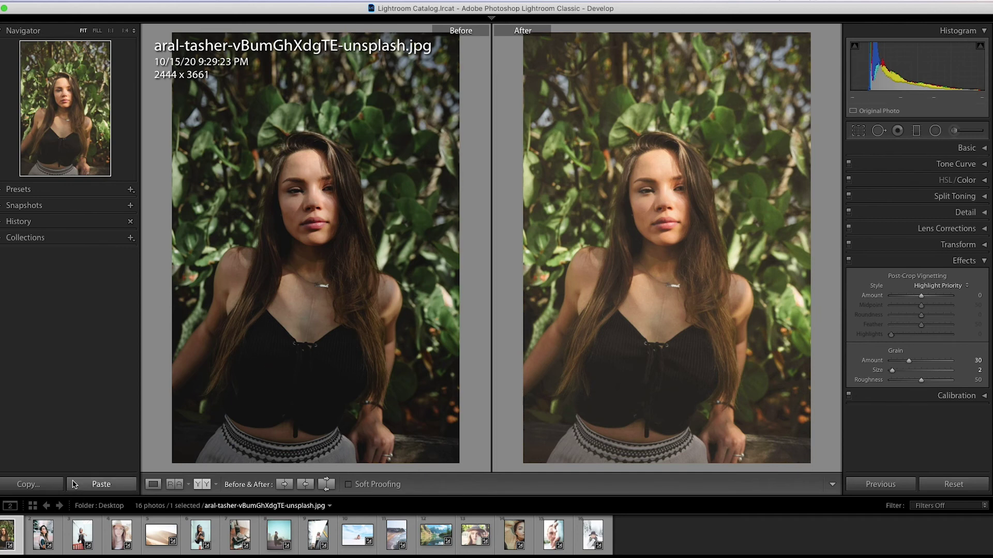
click(43, 543)
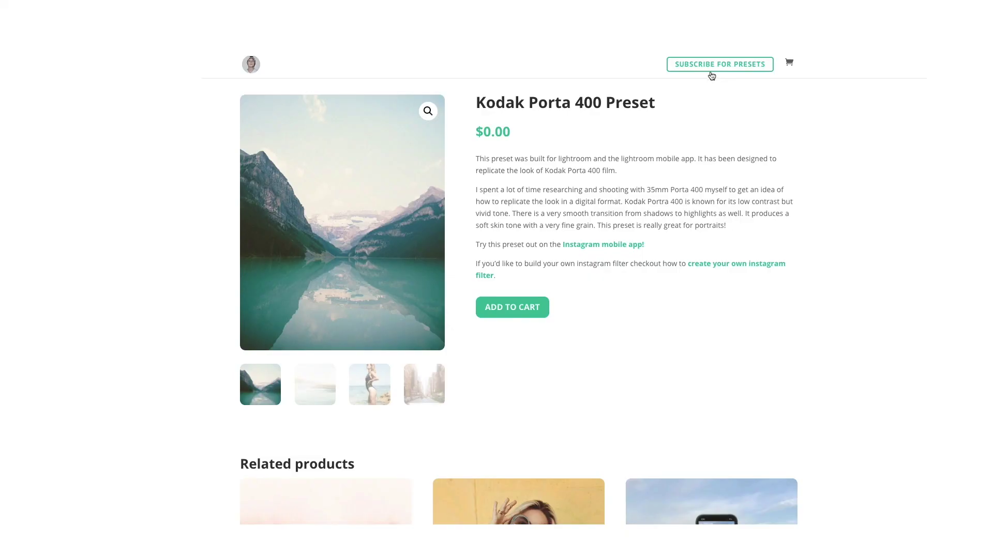
Step: Switch to the Kodak Porta 400 Preset web page and open its preset subscription form
click(714, 71)
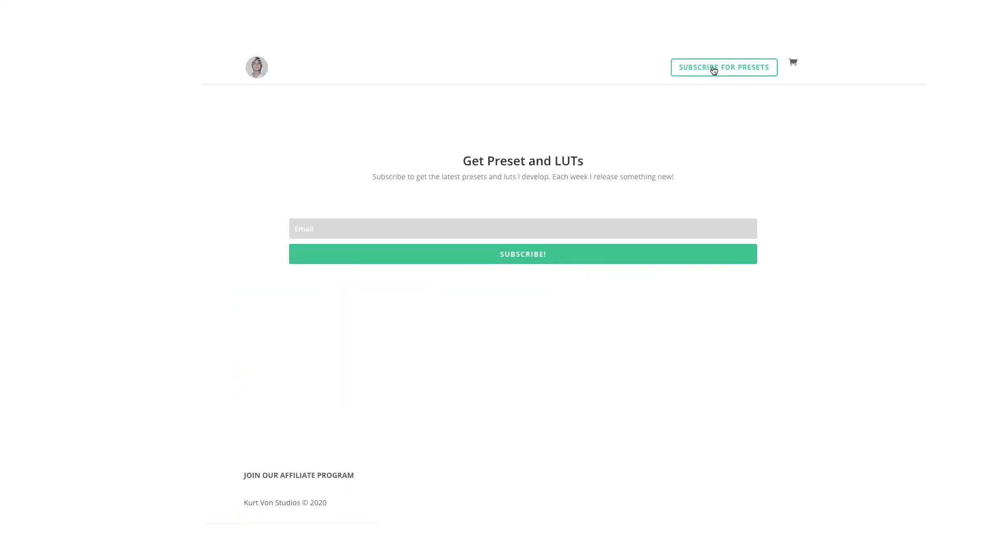